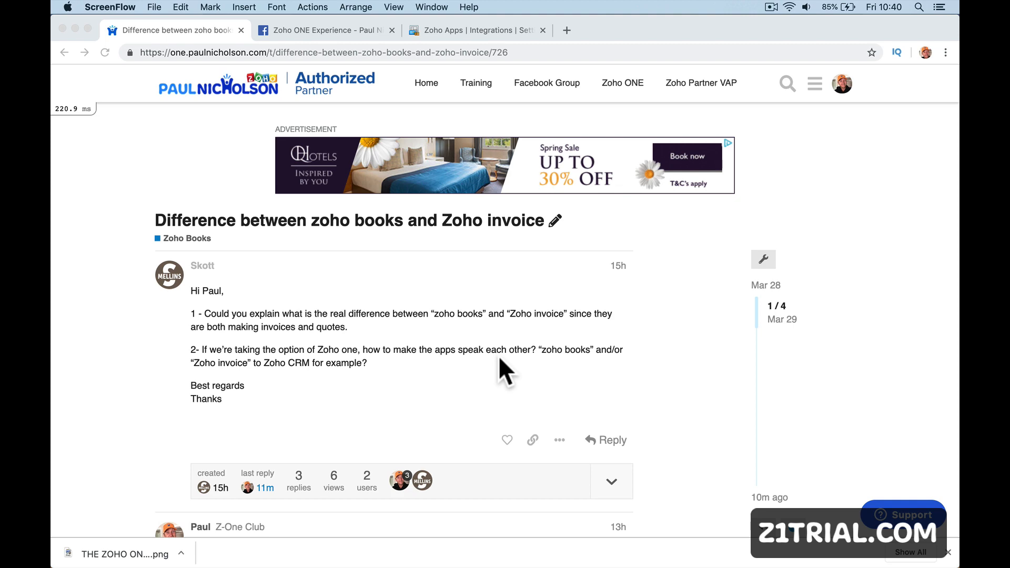
Read the forum thread on the difference between Zoho Books and Zoho Invoice down to its last reply
{"action": "scroll", "coordinate": [497, 355], "scroll_direction": "down", "scroll_amount": 15}
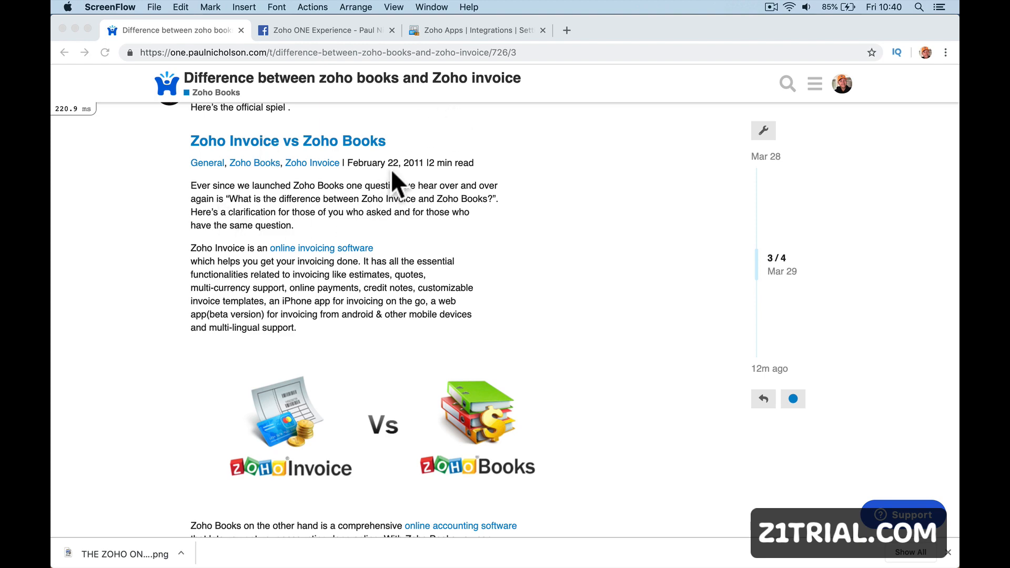
{"action": "scroll", "coordinate": [394, 304], "scroll_direction": "down", "scroll_amount": 6}
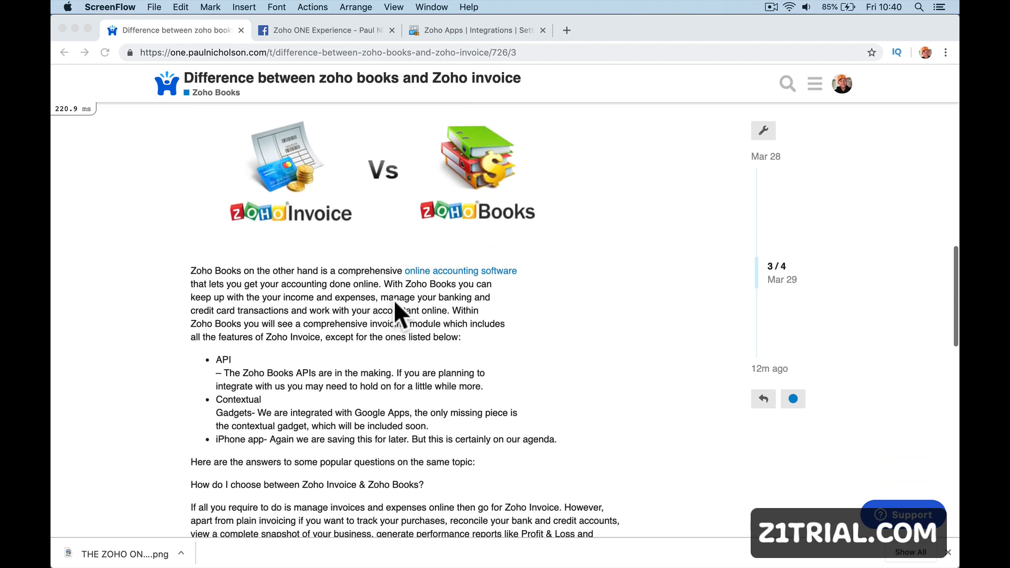
{"action": "scroll", "coordinate": [395, 303], "scroll_direction": "down", "scroll_amount": 10}
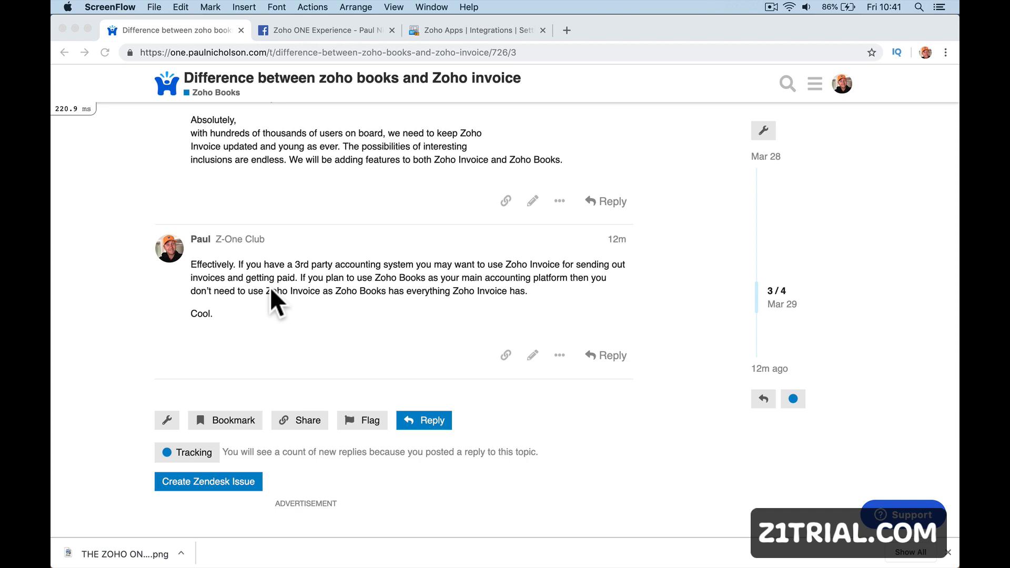
Switch to the Zoho Invoice page and load the app's start page by shortening the address to invoice.zoho.com
{"action": "left_click", "coordinate": [351, 32]}
{"action": "left_click", "coordinate": [440, 30]}
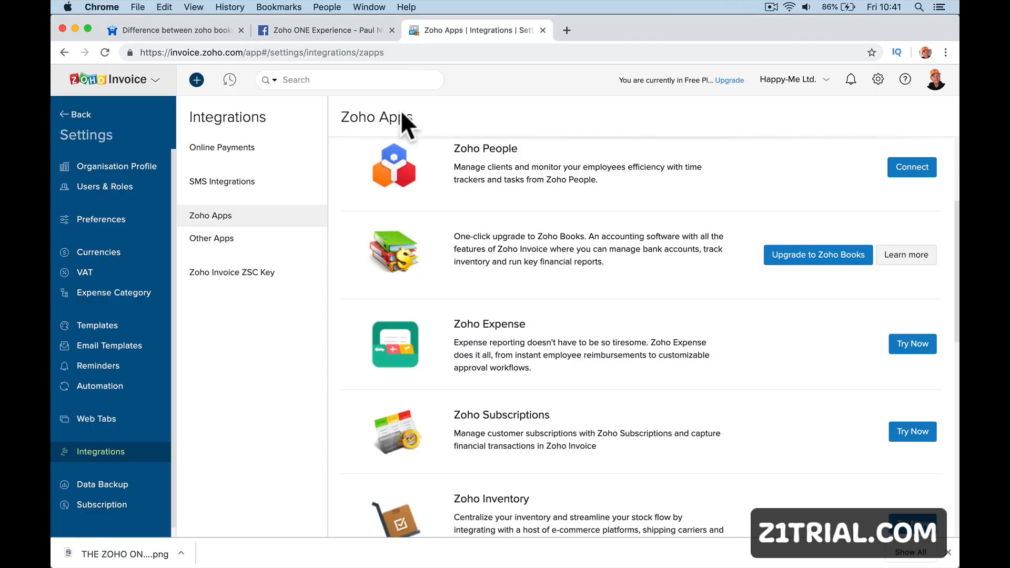
{"action": "left_click", "coordinate": [240, 53]}
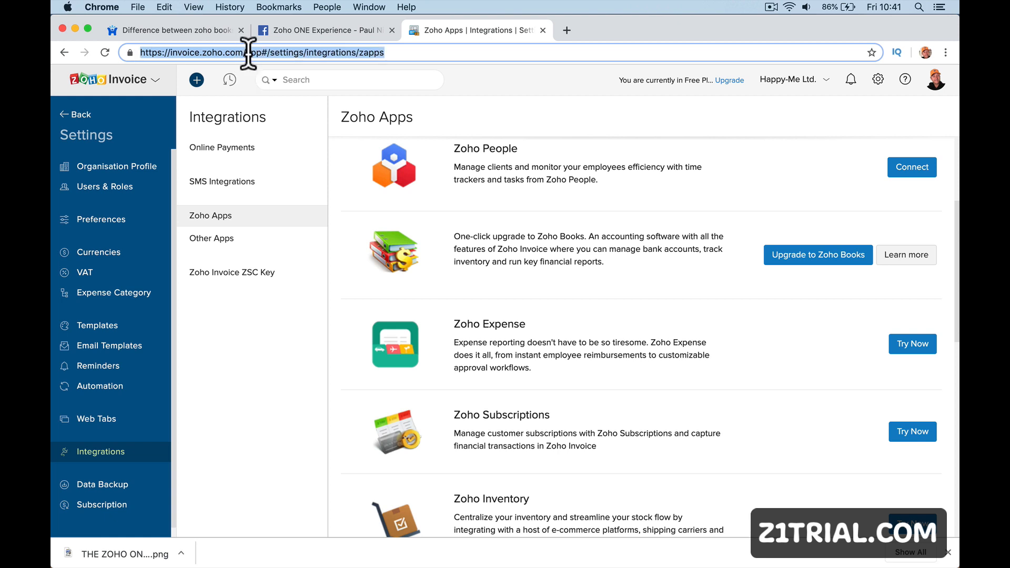
{"action": "left_click", "coordinate": [242, 53]}
{"action": "left_click_drag", "start_coordinate": [242, 53], "coordinate": [248, 69]}
{"action": "key", "text": "BackSpace"}
{"action": "key", "text": "Return"}
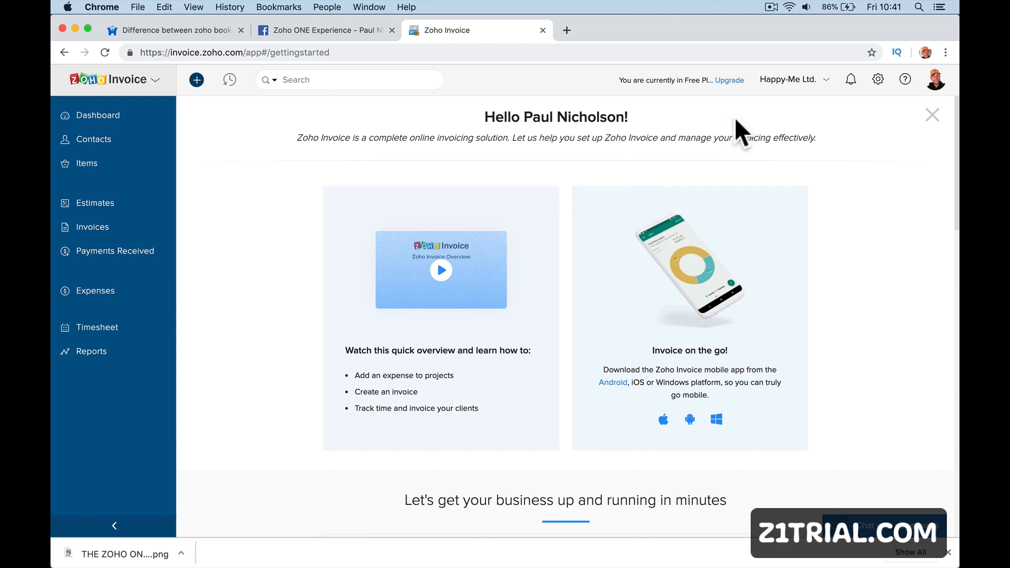
Go to zoho.com/invoice and access Zoho Invoice from its product page
{"action": "left_click", "coordinate": [247, 54]}
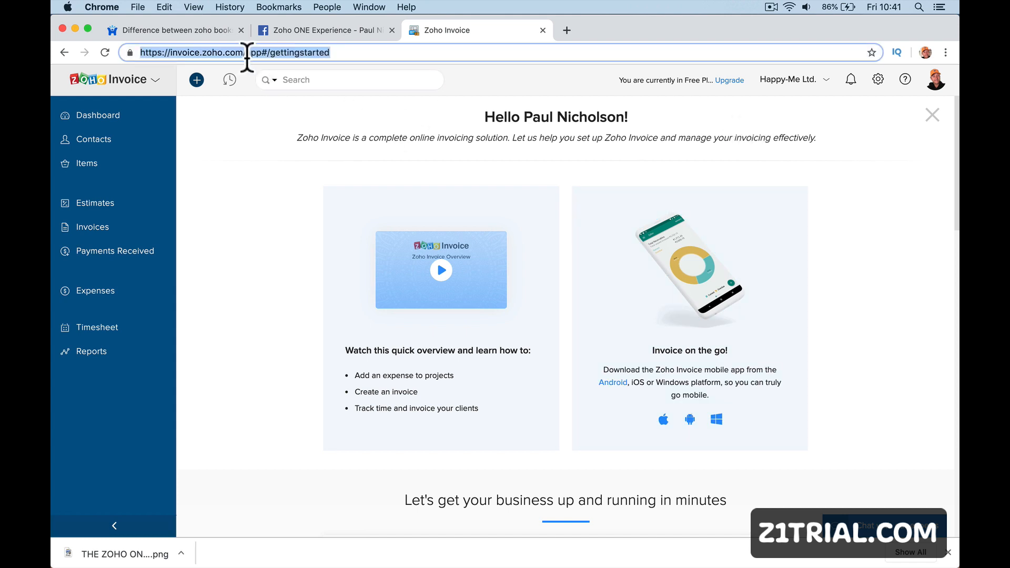
{"action": "type", "text": "zoho.com/"}
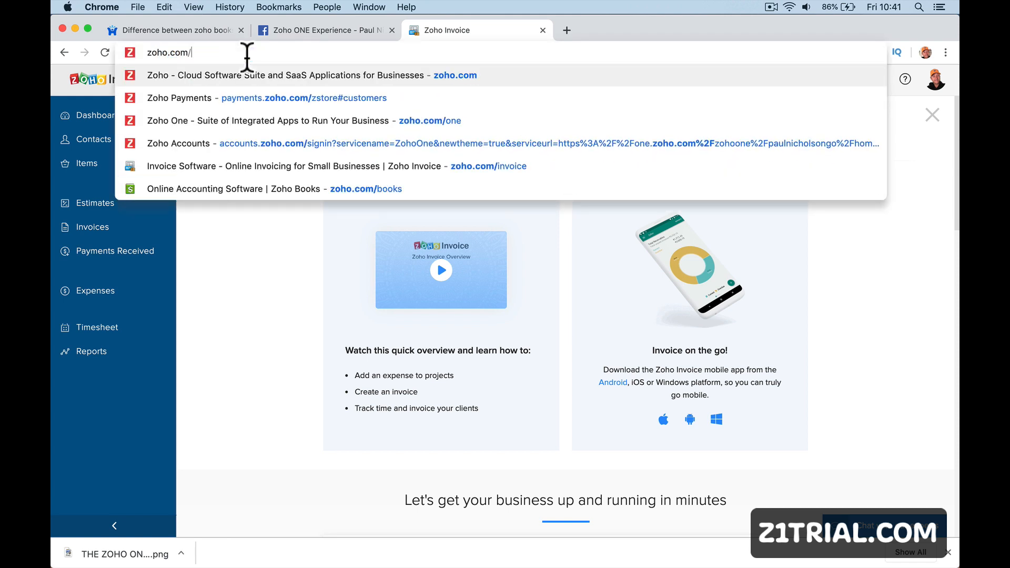
{"action": "type", "text": "invoice"}
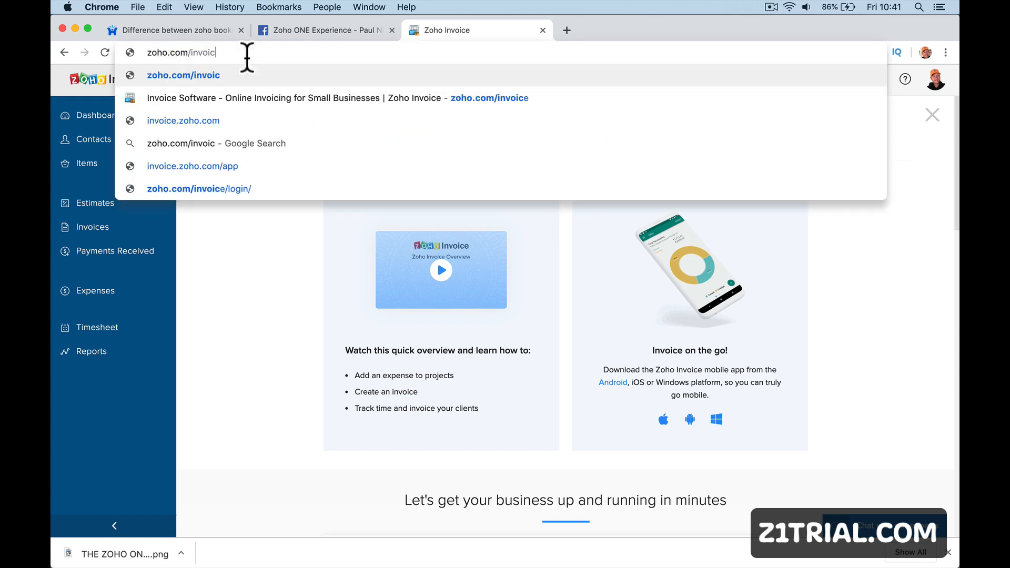
{"action": "key", "text": "Return"}
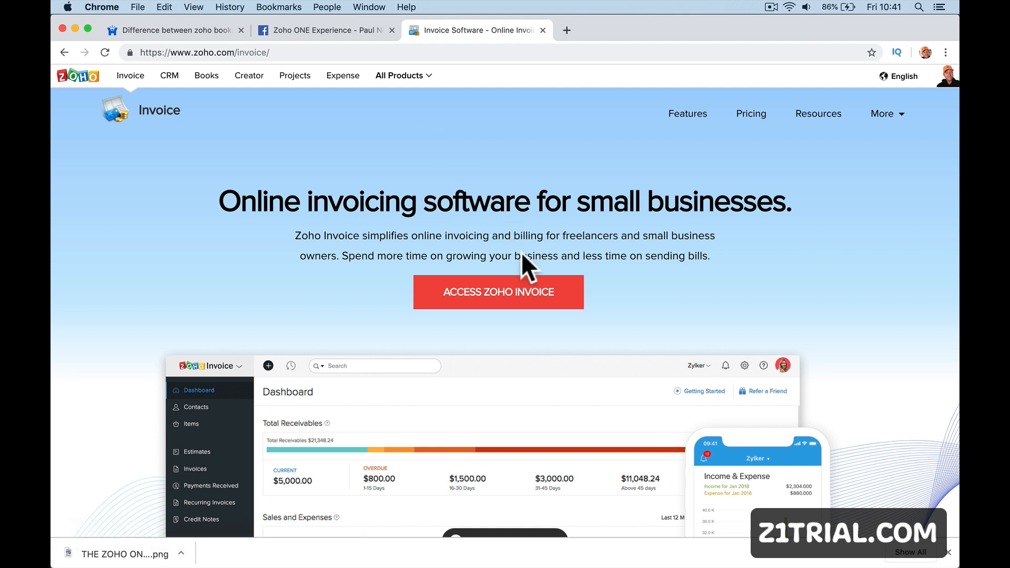
{"action": "left_click", "coordinate": [494, 295]}
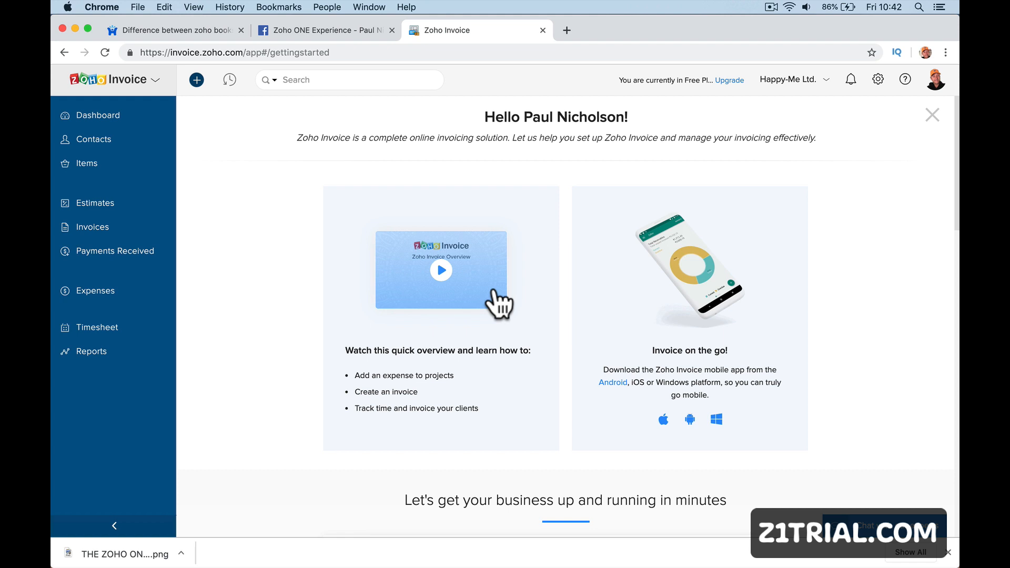
Return to the forum thread's opening post to reread the question about making the Zoho apps work together
{"action": "left_click", "coordinate": [202, 38]}
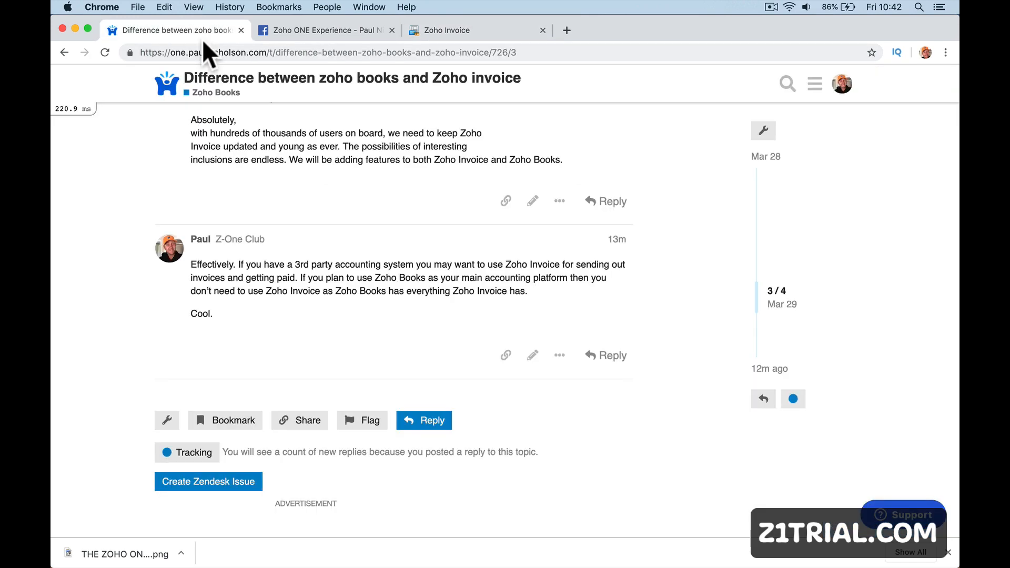
{"action": "scroll", "coordinate": [376, 151], "scroll_direction": "up", "scroll_amount": 15}
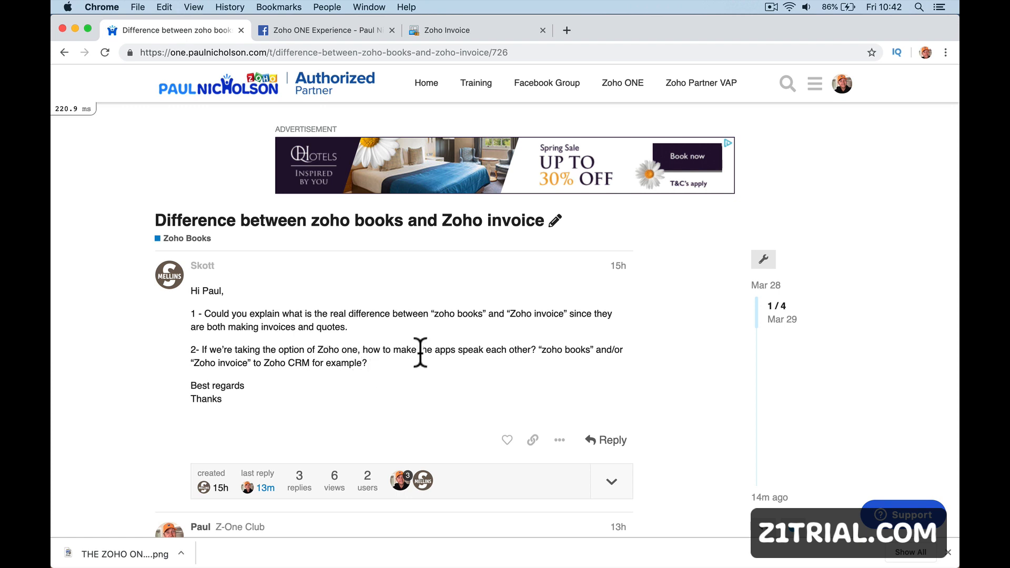
Open the Zoho Apps integrations in the Zoho Invoice settings
{"action": "left_click", "coordinate": [449, 31]}
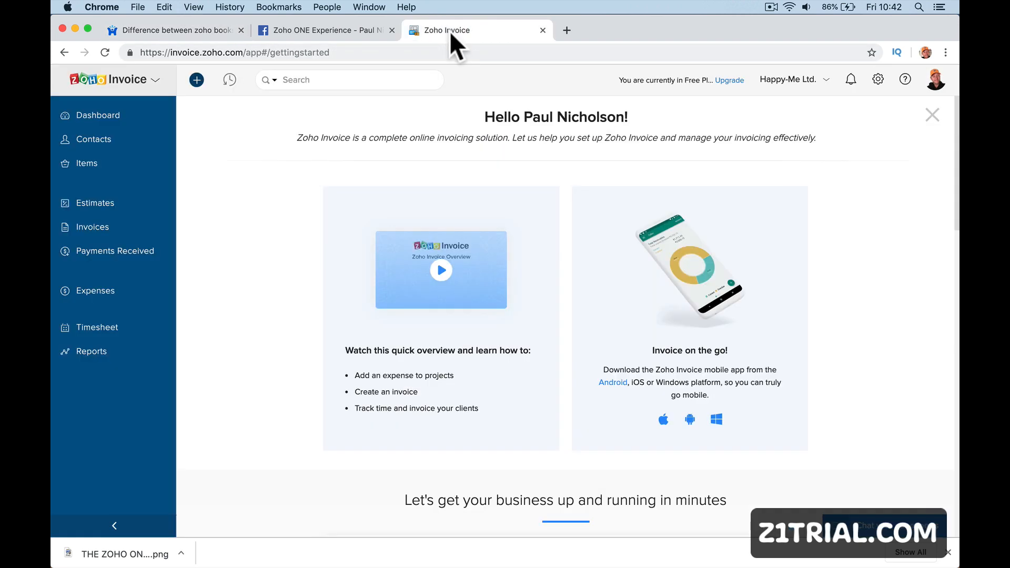
{"action": "left_click", "coordinate": [878, 79]}
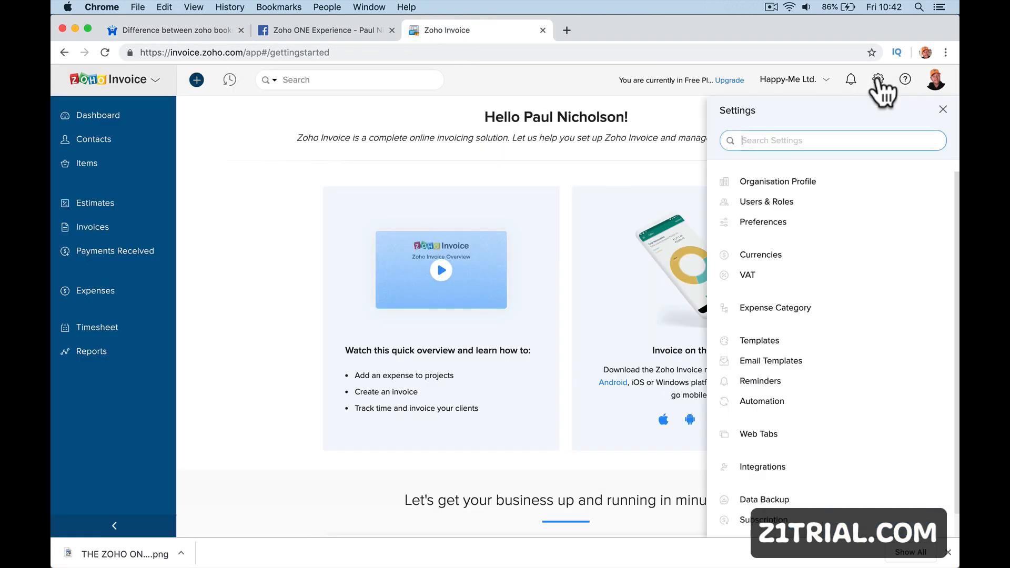
{"action": "left_click", "coordinate": [806, 466]}
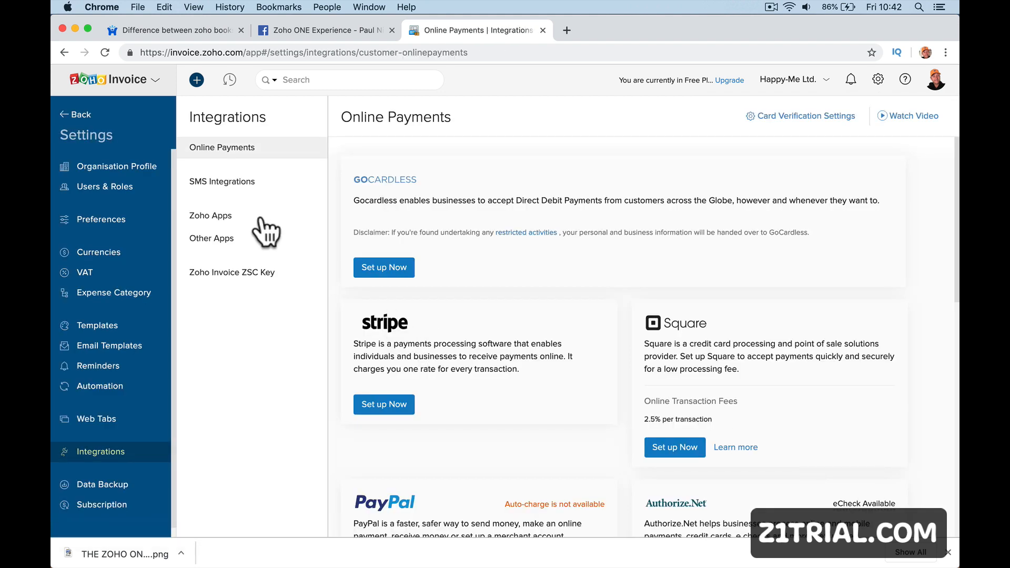
{"action": "left_click", "coordinate": [260, 218]}
Review the available Zoho app integrations, including the Zoho Books upgrade page, and return to the integrations list
{"action": "scroll", "coordinate": [476, 394], "scroll_direction": "down", "scroll_amount": 1}
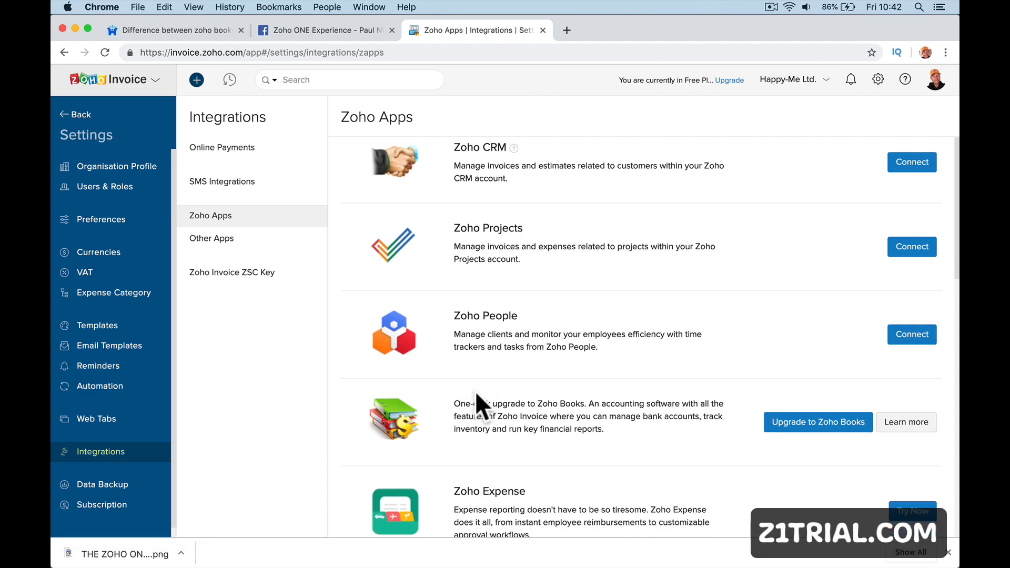
{"action": "scroll", "coordinate": [475, 390], "scroll_direction": "down", "scroll_amount": 3}
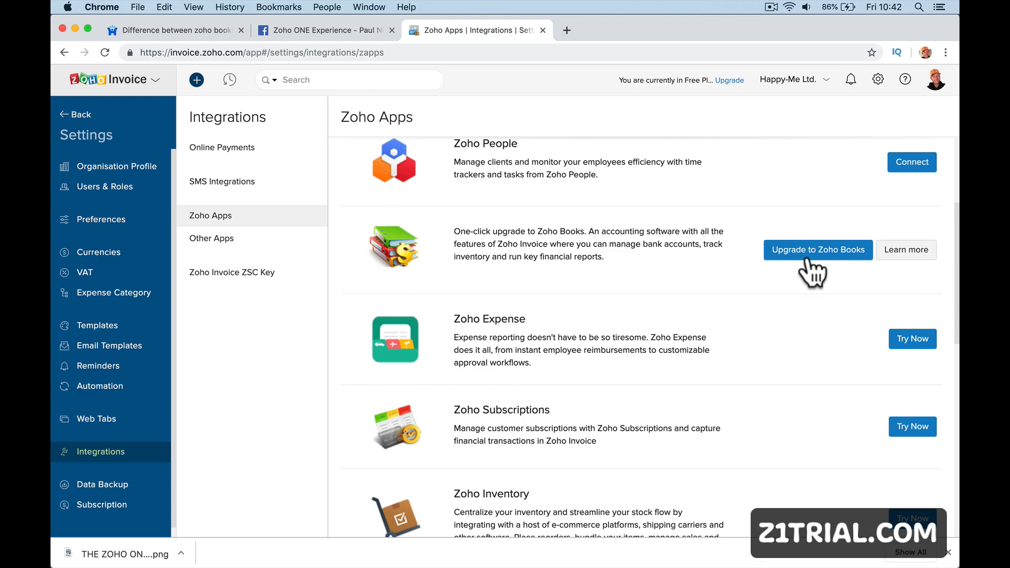
{"action": "scroll", "coordinate": [794, 394], "scroll_direction": "down", "scroll_amount": 4}
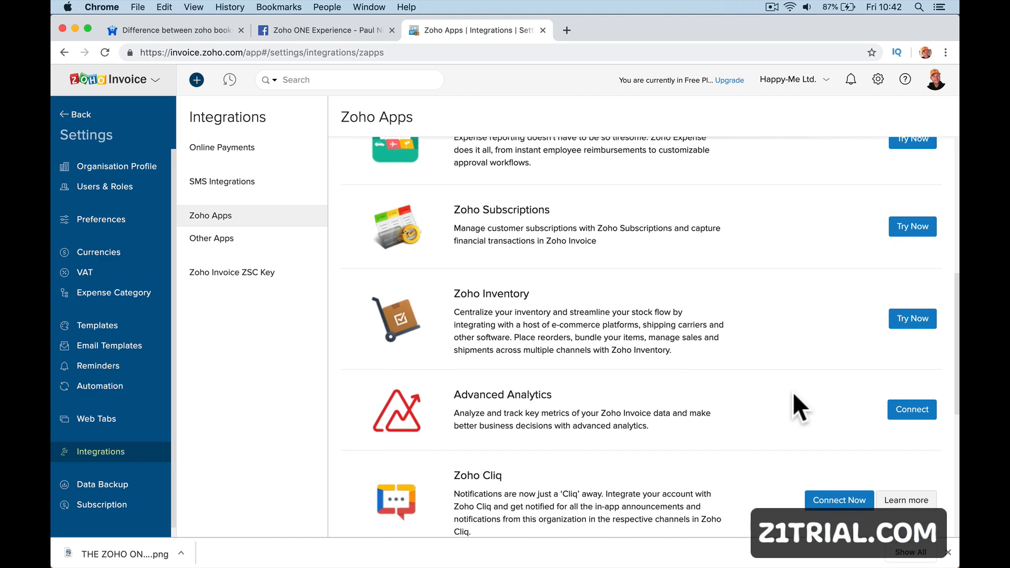
{"action": "scroll", "coordinate": [793, 392], "scroll_direction": "up", "scroll_amount": 2}
{"action": "scroll", "coordinate": [873, 337], "scroll_direction": "up", "scroll_amount": 1}
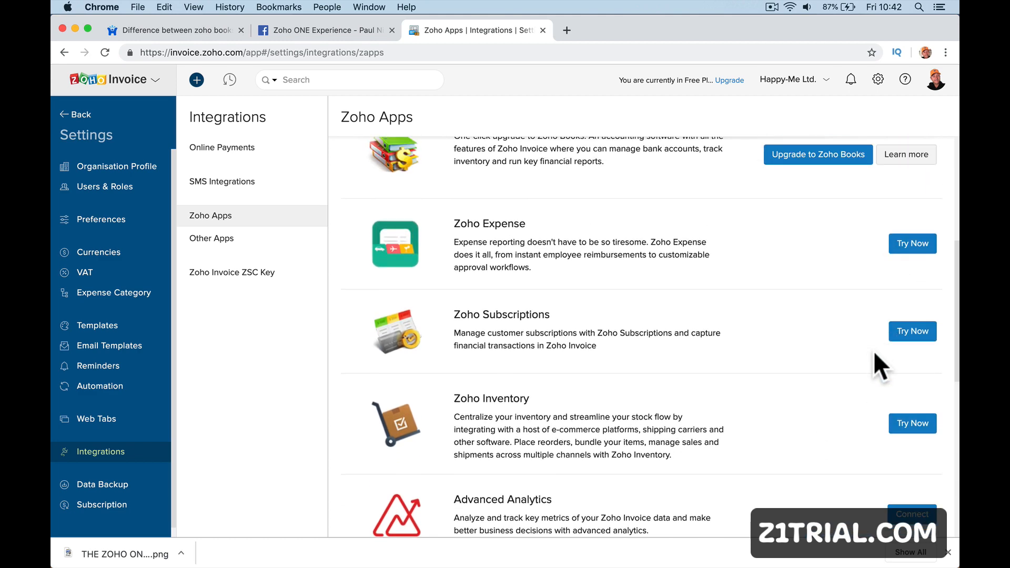
{"action": "scroll", "coordinate": [873, 352], "scroll_direction": "up", "scroll_amount": 4}
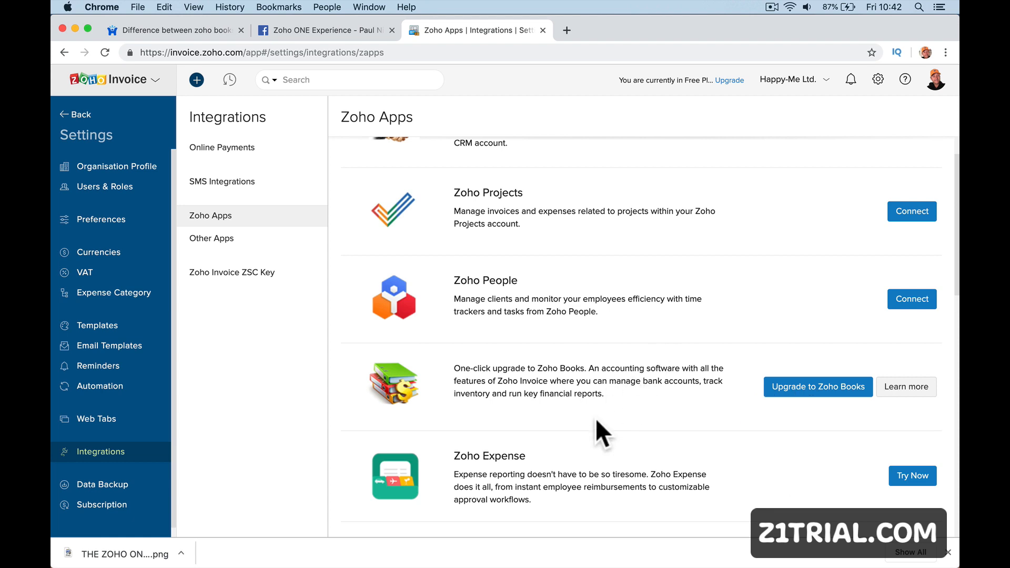
{"action": "left_click", "coordinate": [789, 390]}
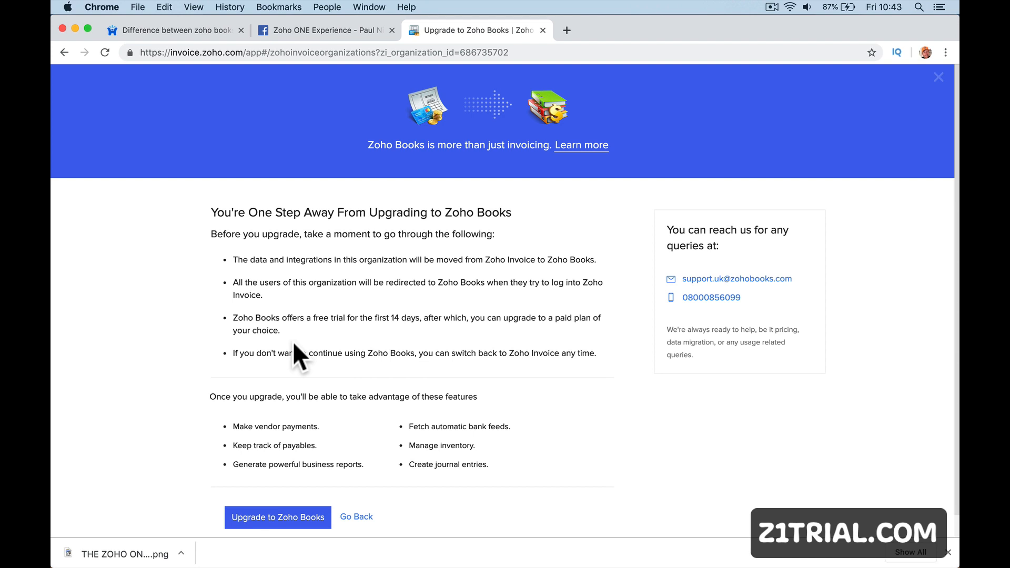
{"action": "scroll", "coordinate": [380, 118], "scroll_direction": "left", "scroll_amount": 5}
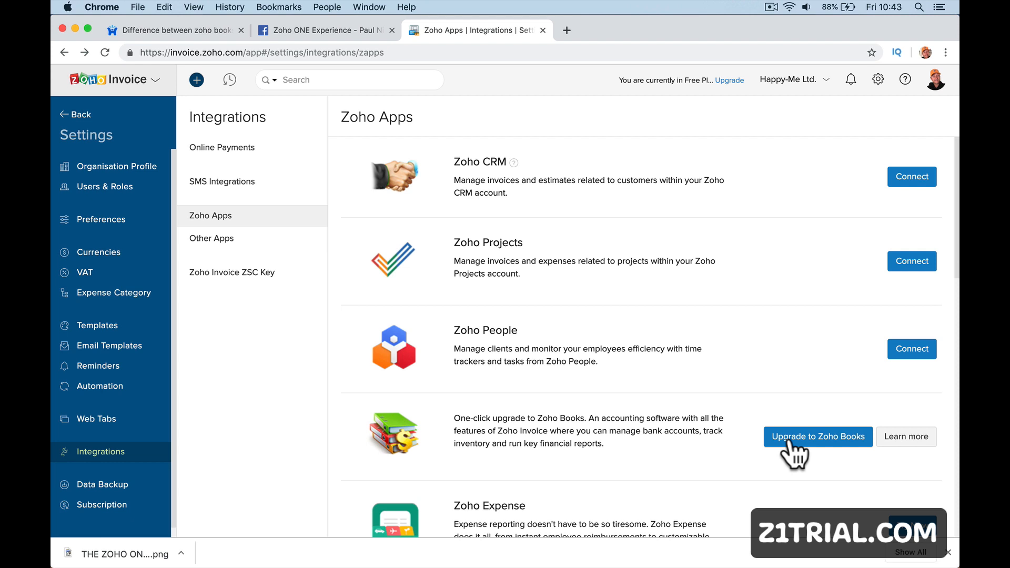
Revisit the forum thread, view the Zoho ONE Experience Facebook group, and return to the thread
{"action": "left_click", "coordinate": [203, 32]}
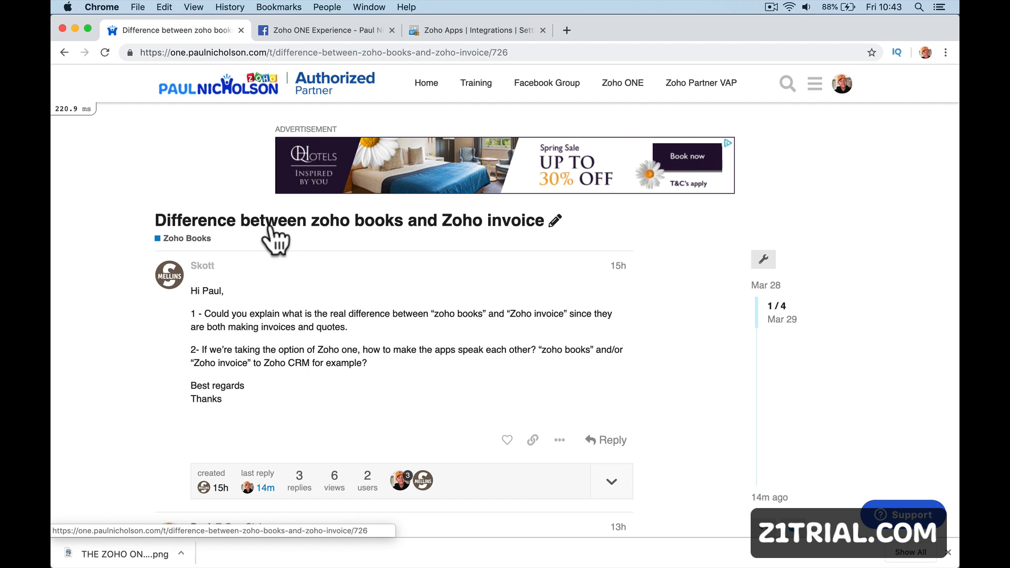
{"action": "left_click", "coordinate": [323, 27]}
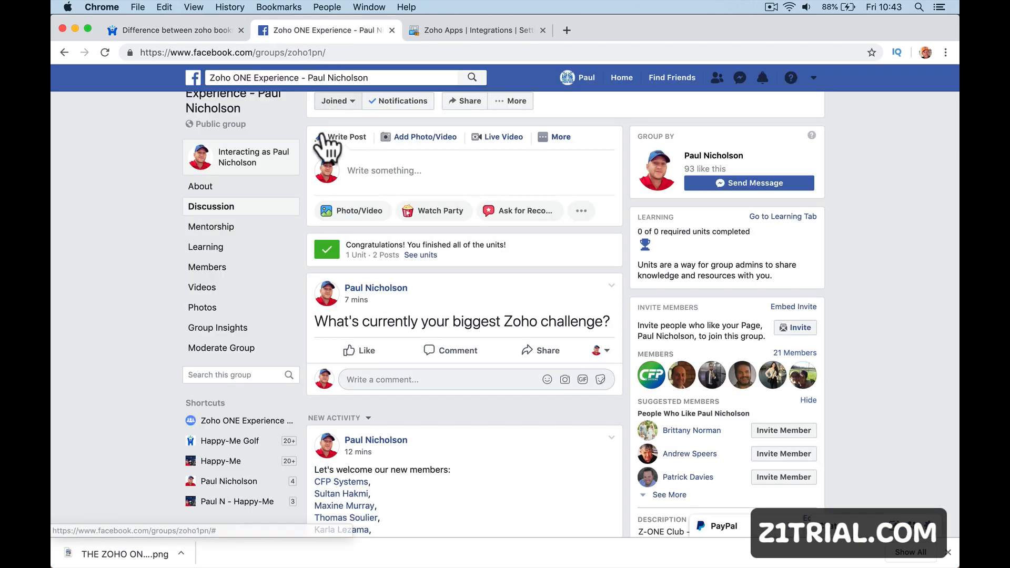
{"action": "left_click", "coordinate": [212, 35]}
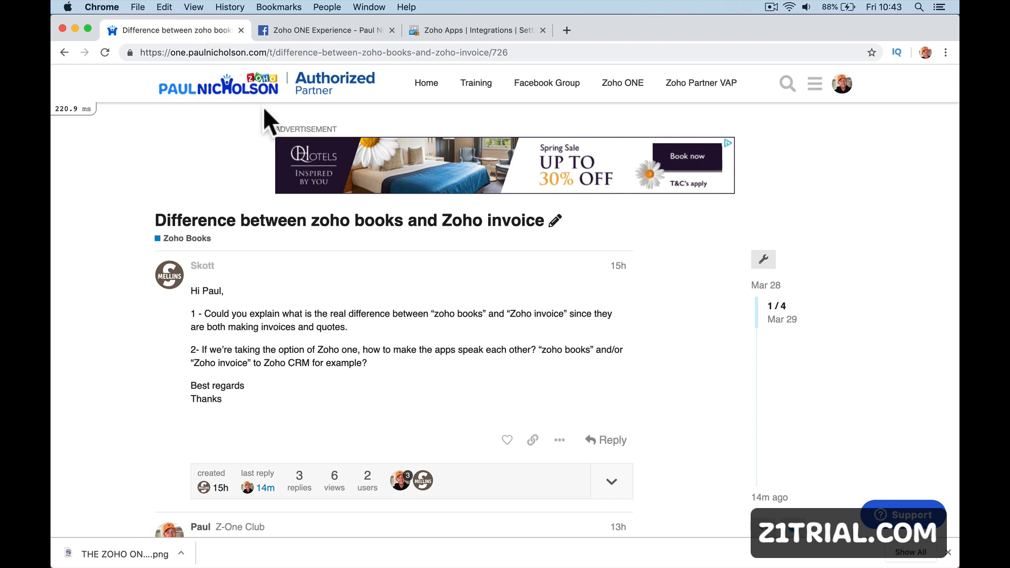